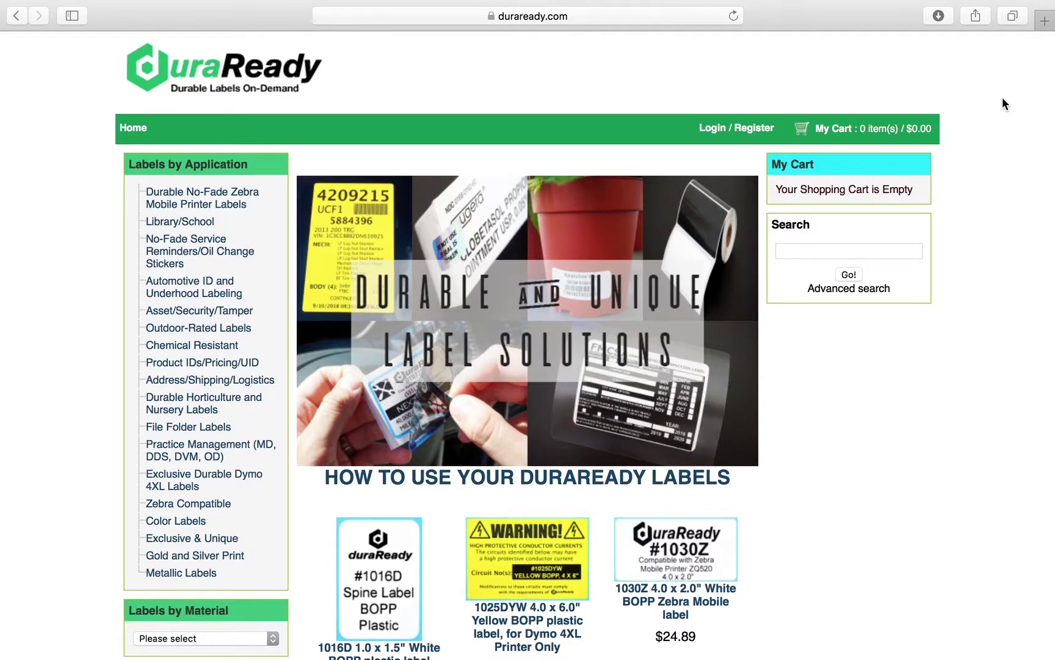
pyautogui.scroll(-3, 1003, 97)
pyautogui.scroll(-3, 1002, 98)
pyautogui.scroll(-5, 1002, 98)
pyautogui.scroll(-5, 1003, 104)
# Go to the DuraReady Support page from the homepage footer link.
pyautogui.click(443, 517)
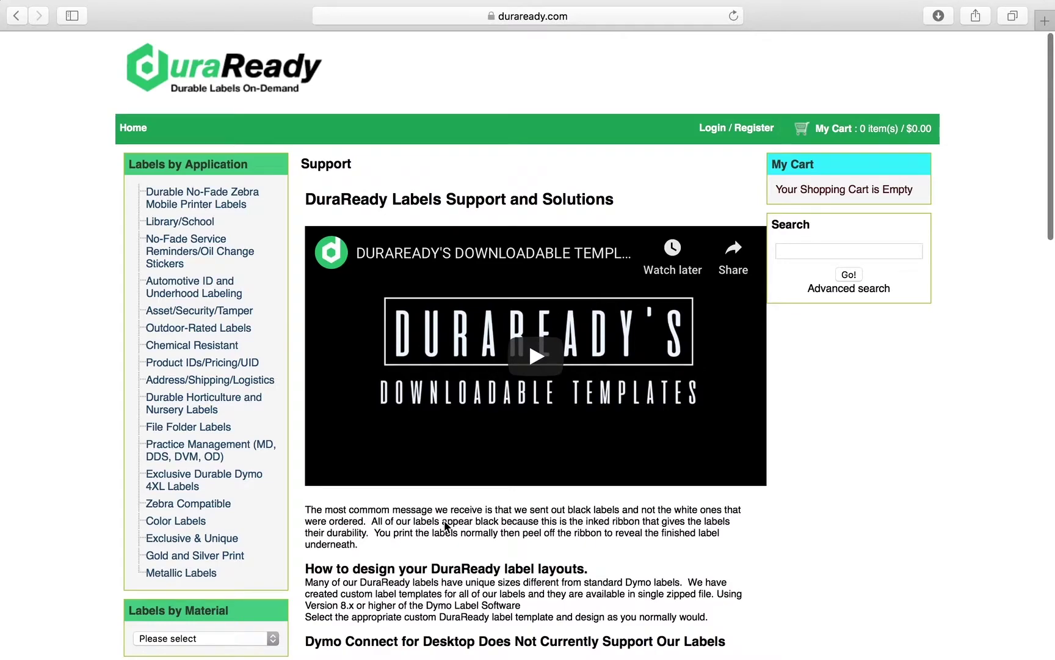
pyautogui.scroll(-5, 444, 519)
pyautogui.scroll(1, 445, 519)
pyautogui.scroll(-2, 445, 519)
pyautogui.scroll(-2, 444, 521)
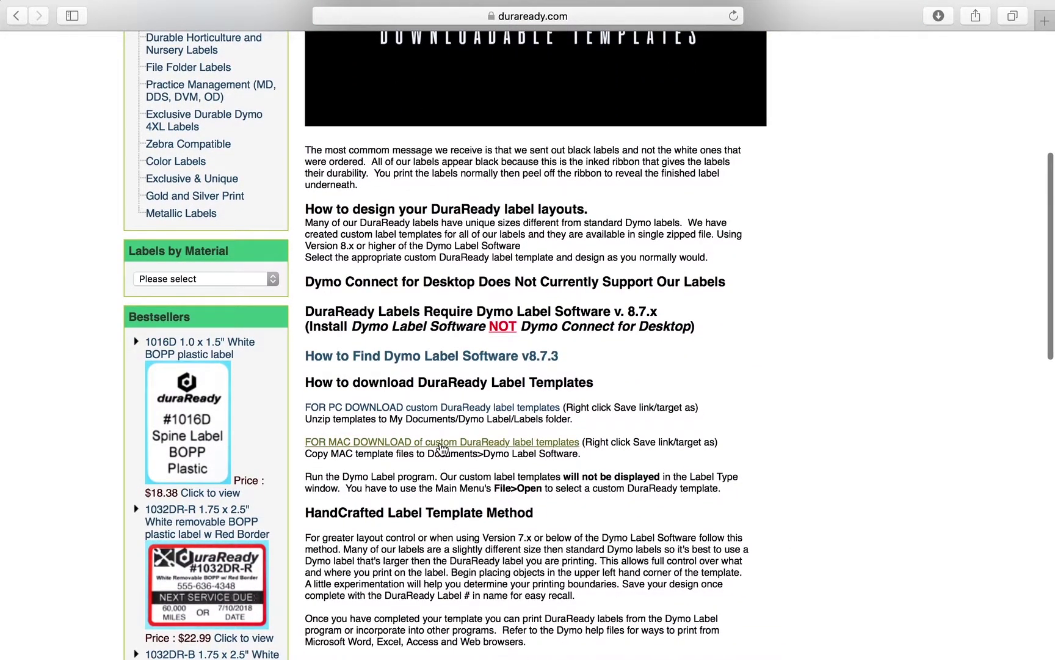
# Download the FOR MAC DOWNLOAD templates link using Download Linked File As….
pyautogui.rightClick(440, 446)
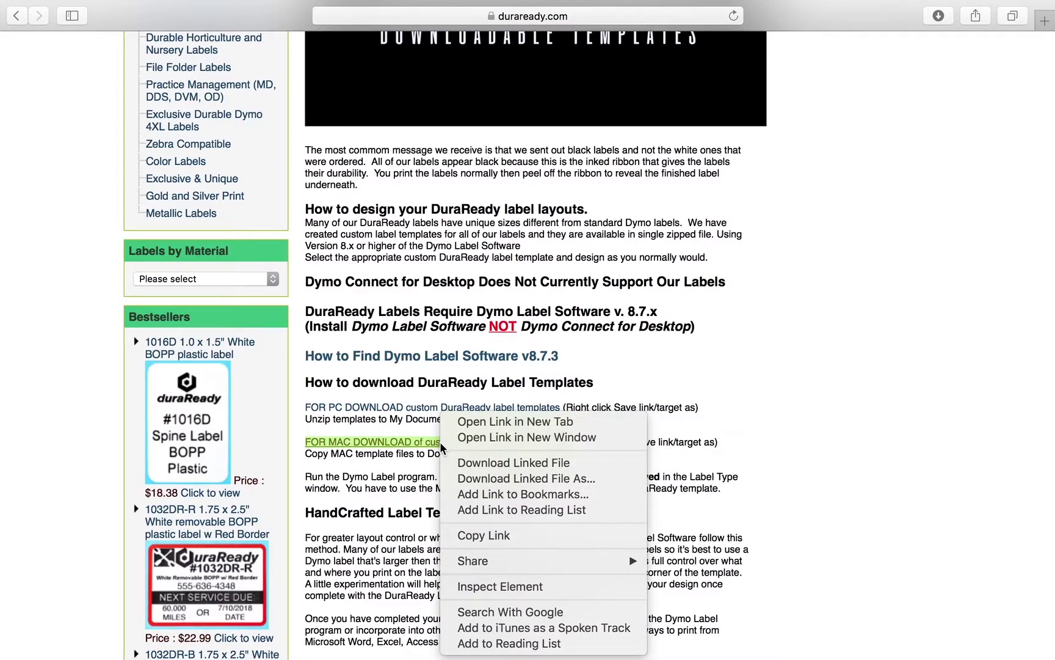
pyautogui.click(476, 479)
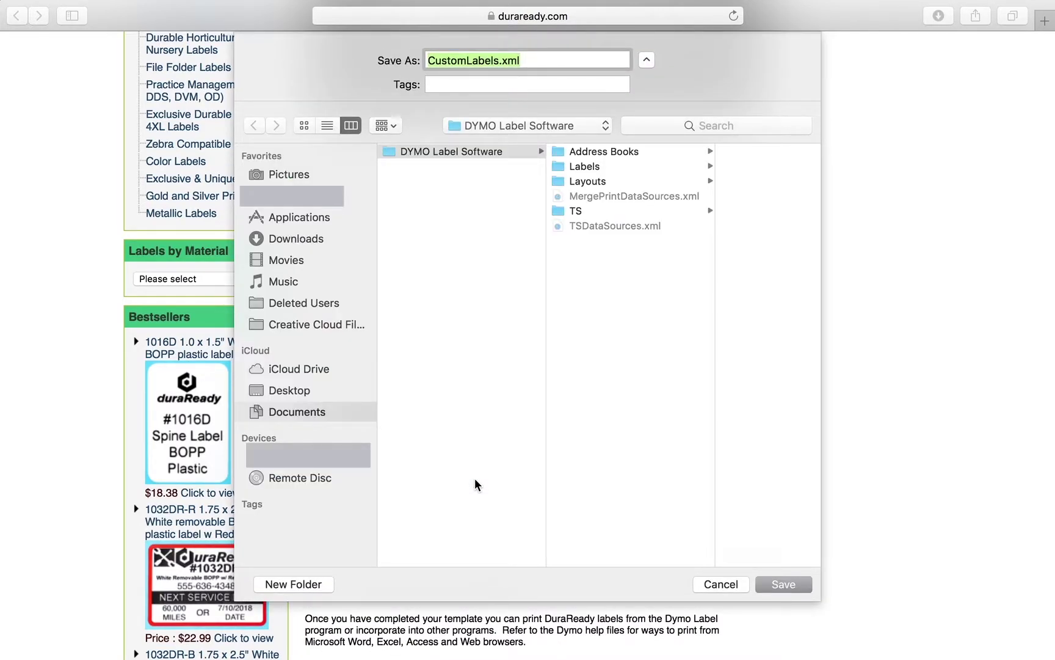
# Save CustomLabels.xml into Documents > DYMO Label Software, then launch DYMO Label.
pyautogui.click(318, 414)
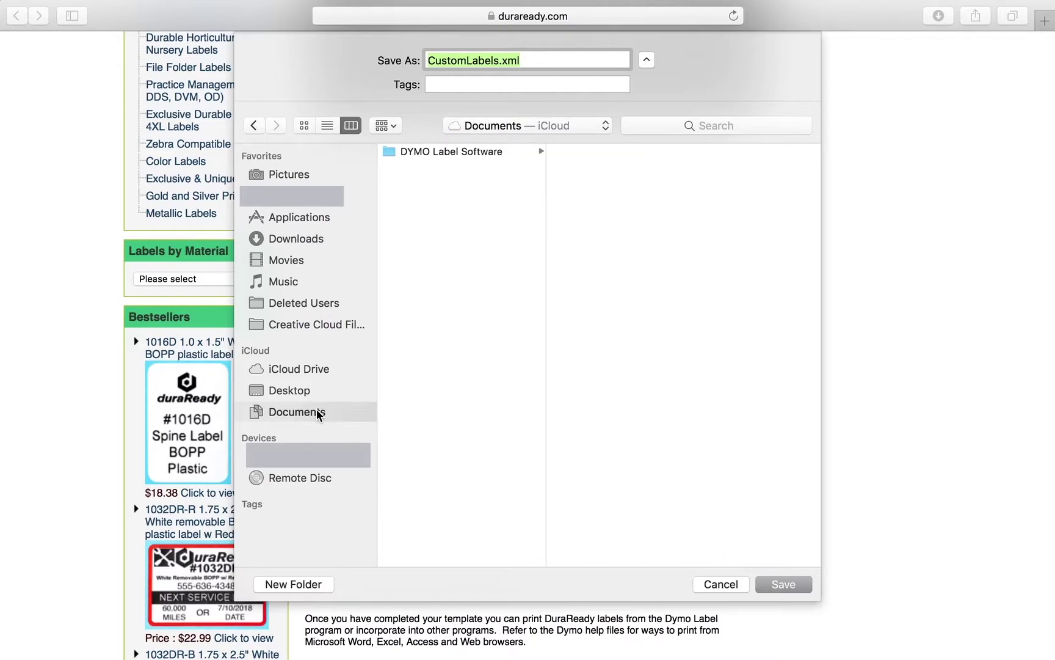
pyautogui.click(443, 154)
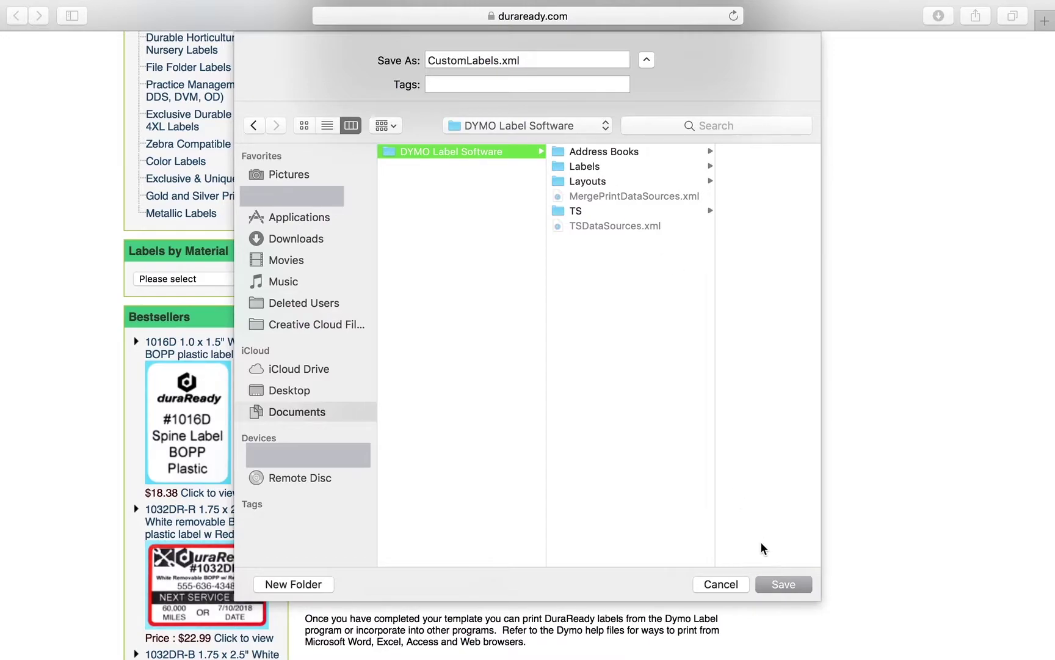
pyautogui.click(784, 585)
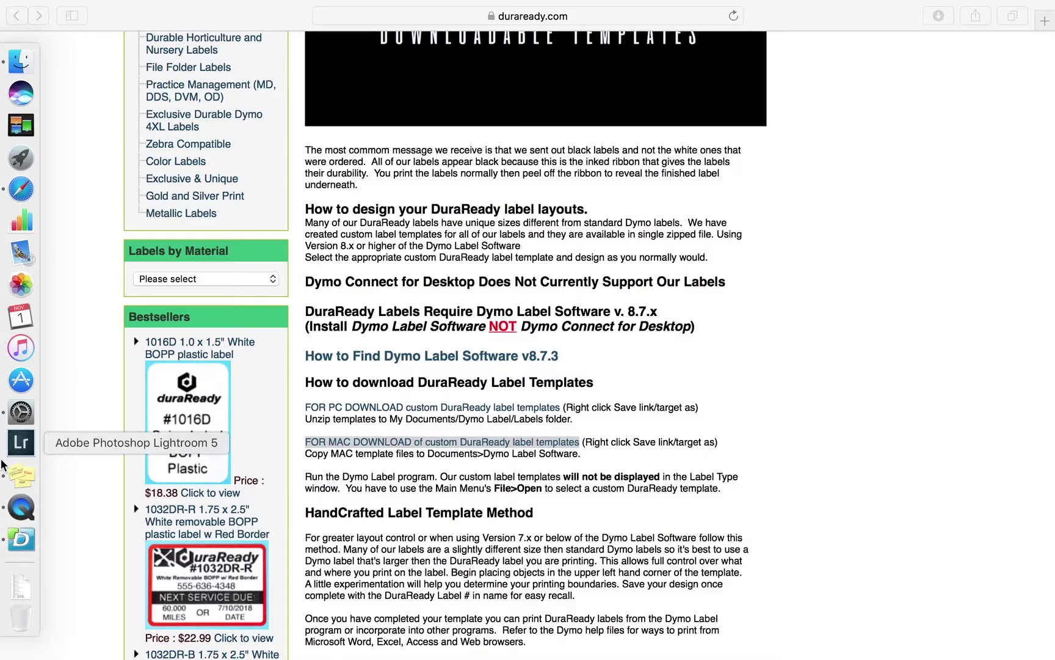
pyautogui.click(17, 541)
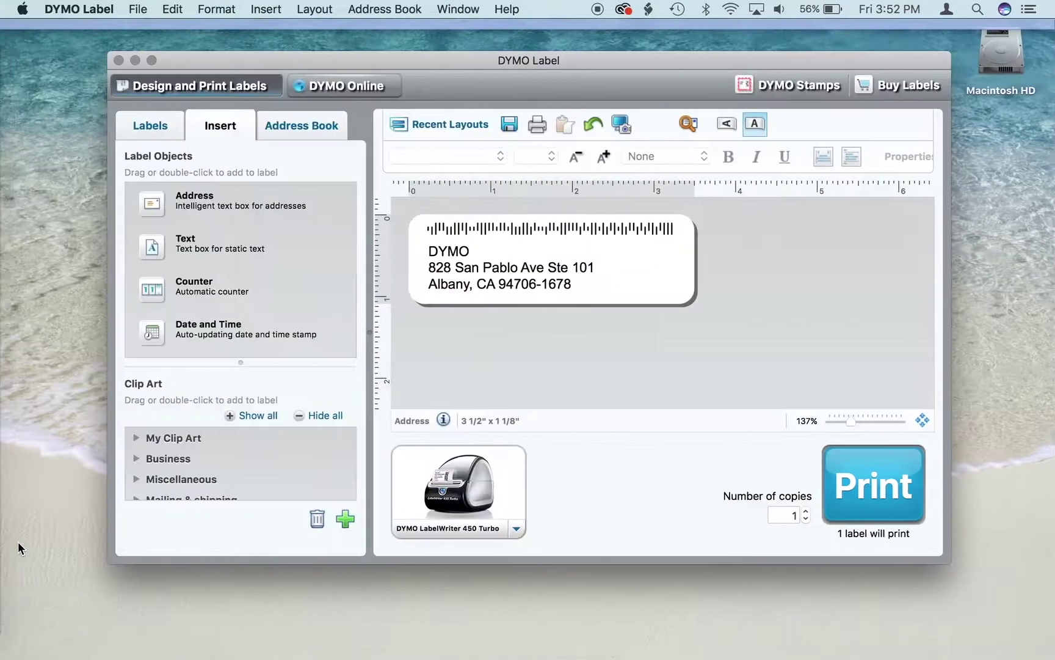
# Show Custom Labels in the Labels list and load the 1043D (1.625 x 1.125 in) label.
pyautogui.click(151, 128)
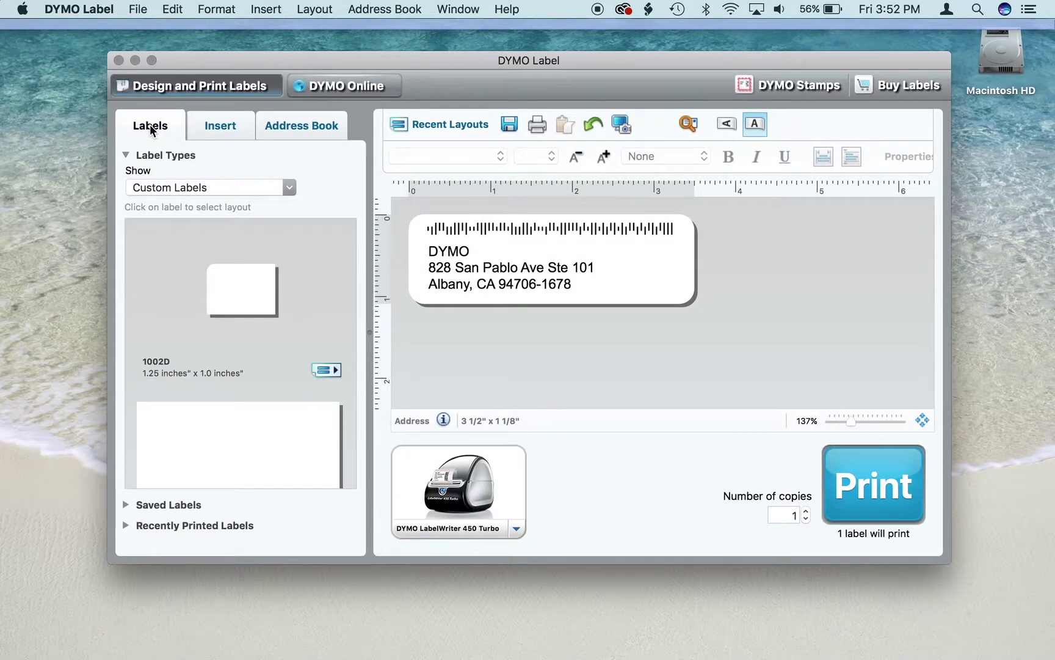
pyautogui.click(182, 191)
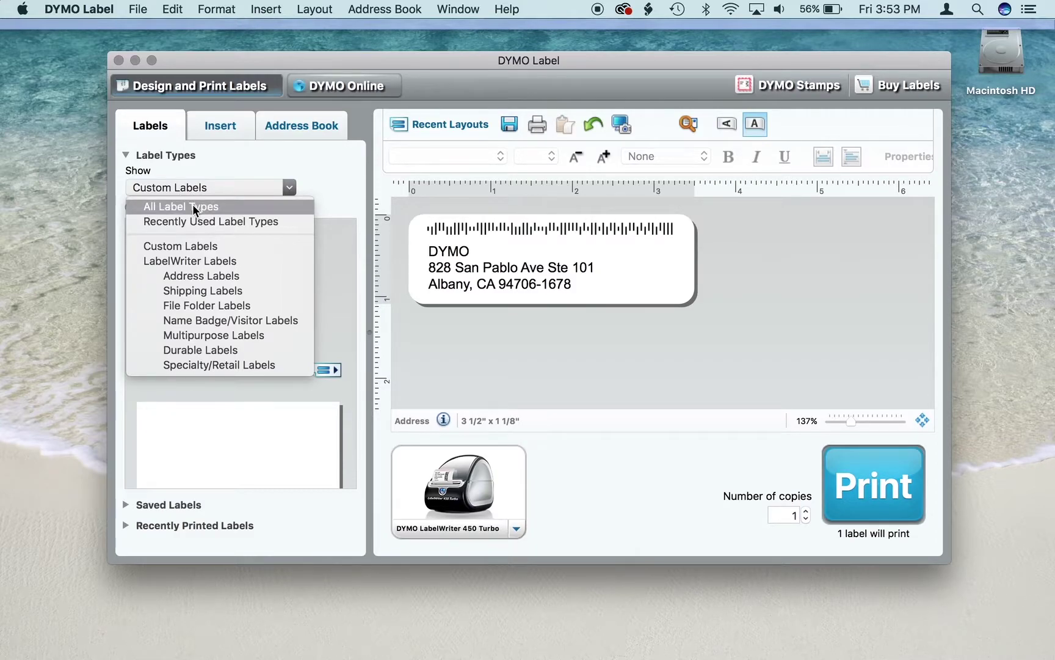
pyautogui.click(202, 249)
pyautogui.scroll(-5, 181, 302)
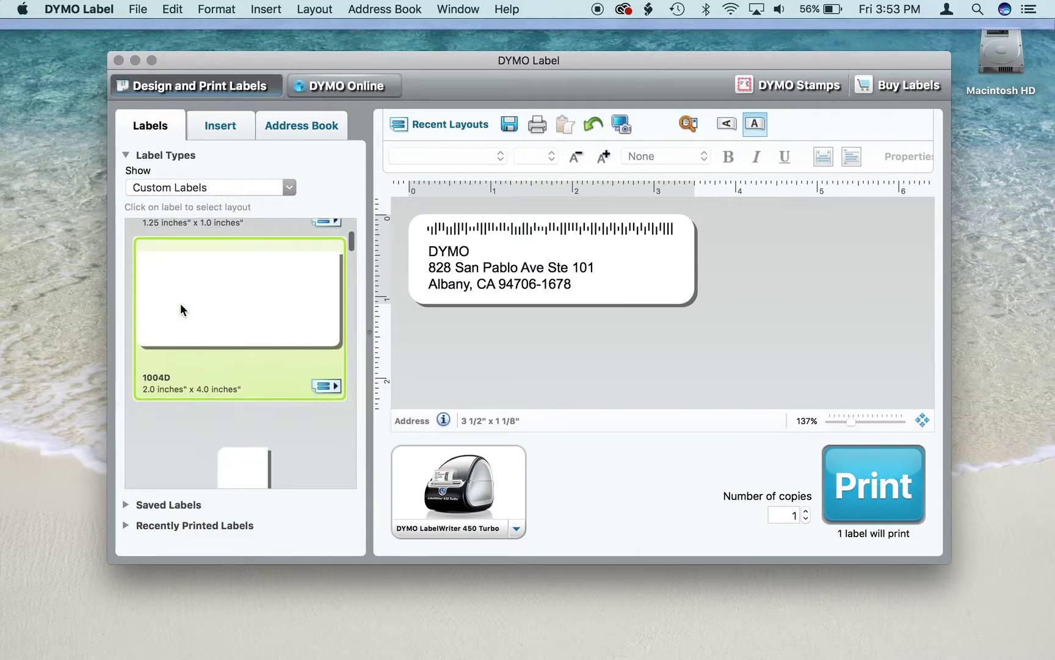
pyautogui.scroll(-3, 181, 302)
pyautogui.scroll(-3, 180, 303)
pyautogui.scroll(-3, 181, 303)
pyautogui.scroll(-3, 180, 303)
pyautogui.scroll(-3, 181, 303)
pyautogui.scroll(-2, 181, 309)
pyautogui.scroll(-3, 181, 310)
pyautogui.scroll(-3, 180, 310)
pyautogui.scroll(-3, 181, 309)
pyautogui.scroll(-3, 181, 309)
pyautogui.click(219, 395)
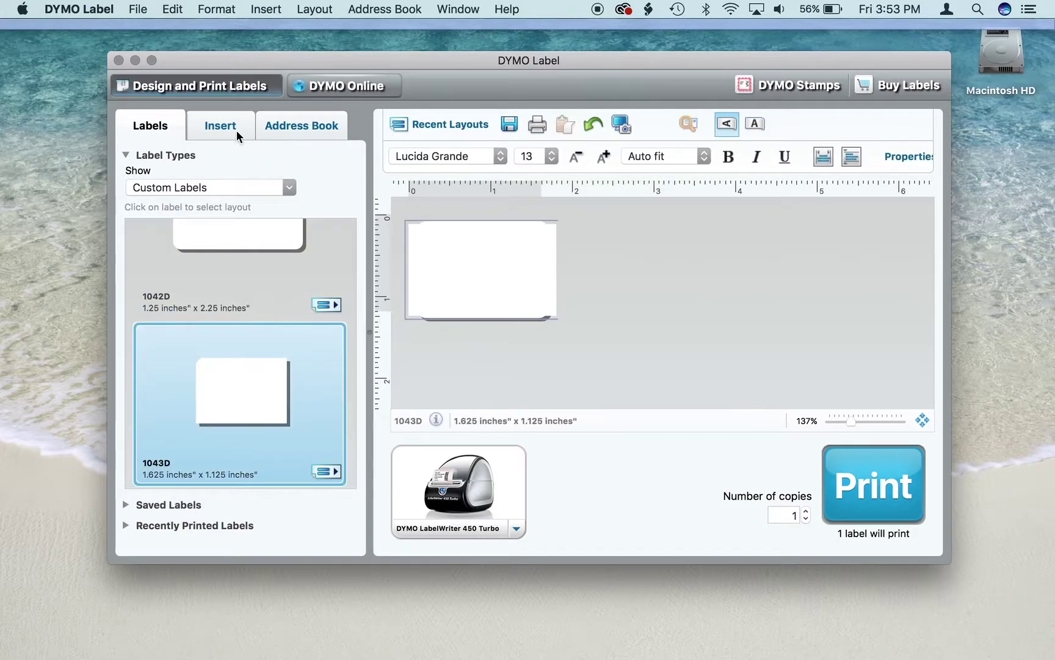